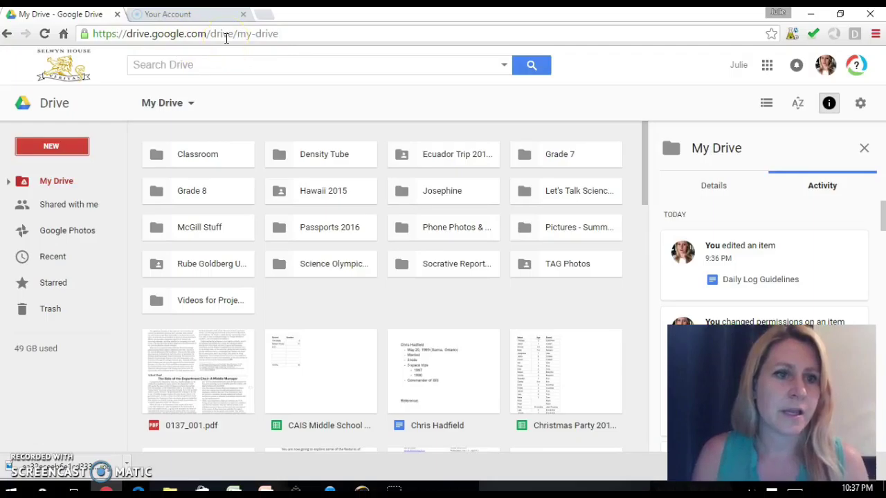
Create a new blank Google Form from My Drive.
{"action": "left_click", "coordinate": [60, 153]}
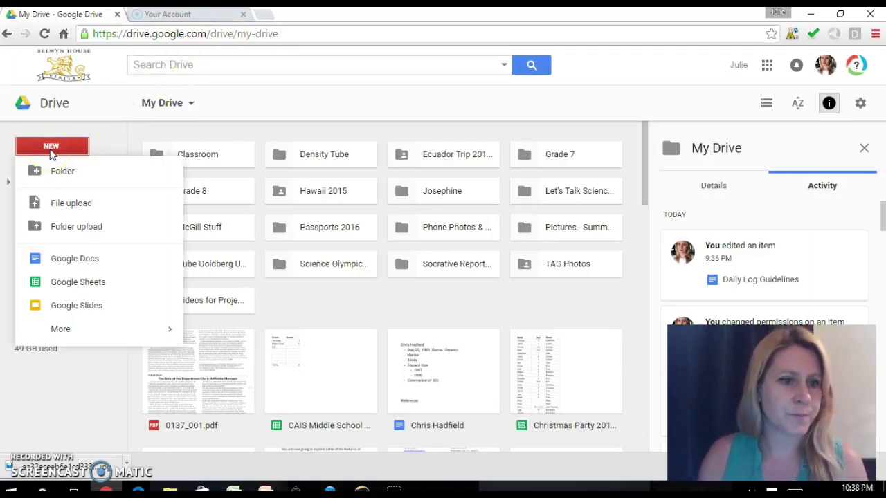
{"action": "mouse_move", "coordinate": [89, 334]}
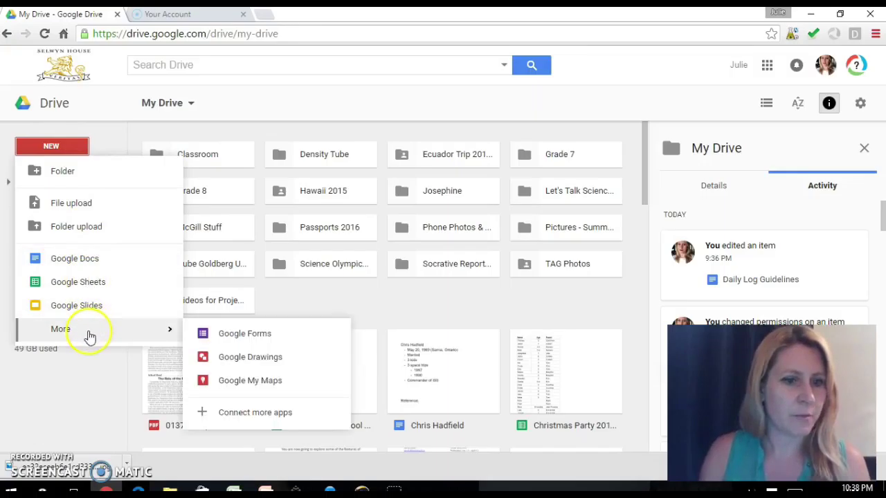
{"action": "left_click", "coordinate": [231, 340]}
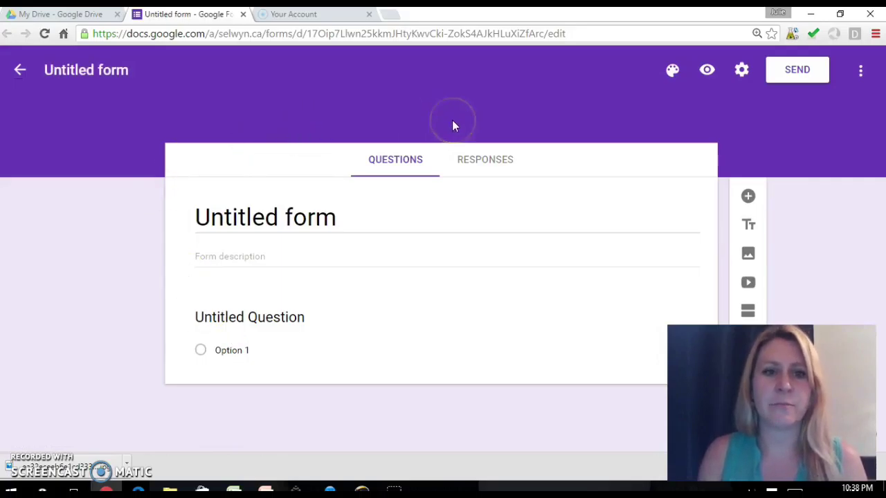
Title the untitled form "History Of Montreal".
{"action": "left_click", "coordinate": [322, 219]}
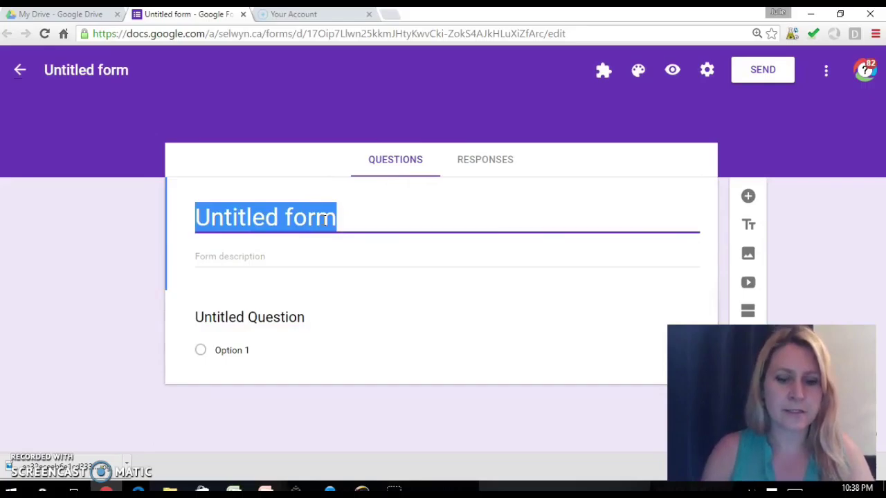
{"action": "type", "text": "H"}
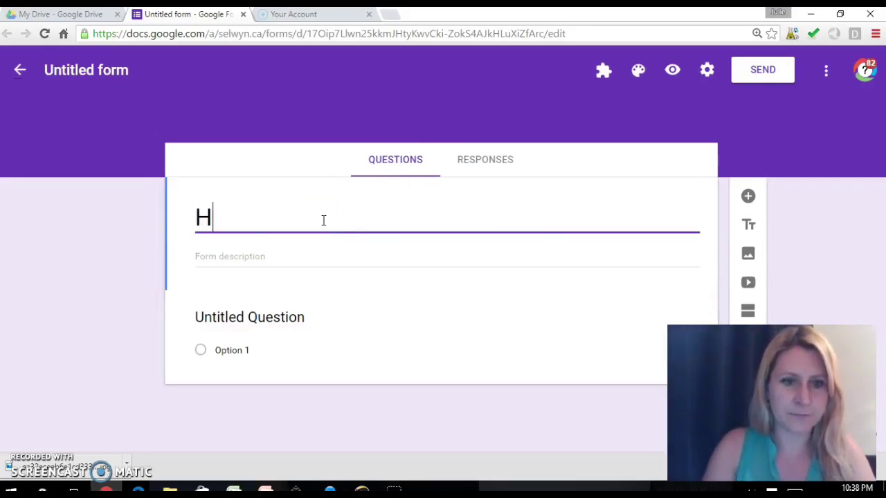
{"action": "type", "text": "istory "}
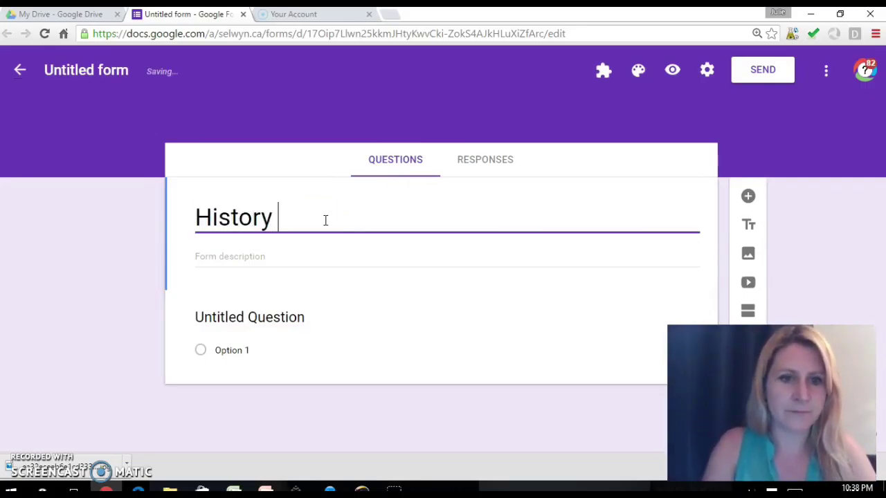
{"action": "type", "text": "Of Montreal"}
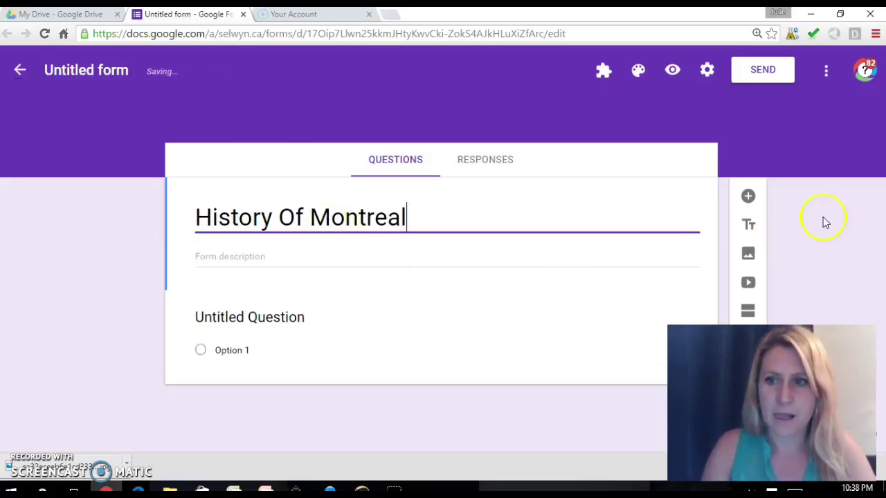
{"action": "left_click", "coordinate": [817, 248]}
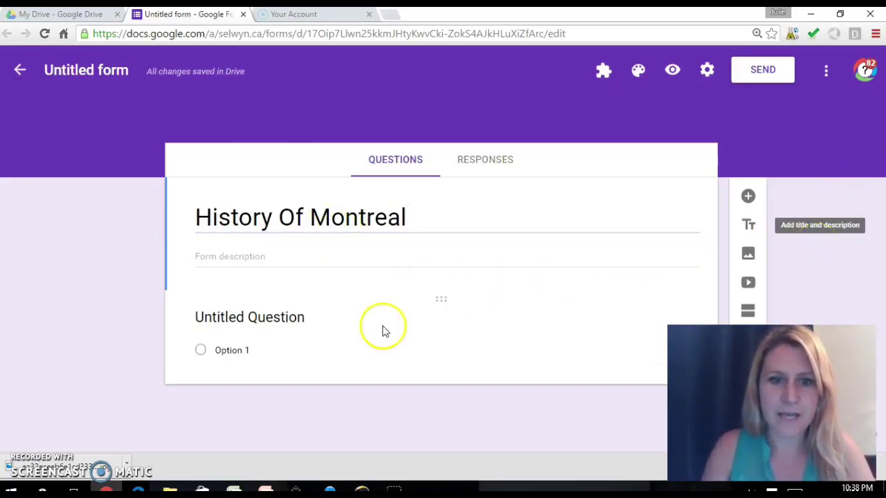
Enter "Assessment of Your Understanding from Today's Class" as the form description.
{"action": "left_click", "coordinate": [276, 259]}
{"action": "type", "text": "Assessmen"}
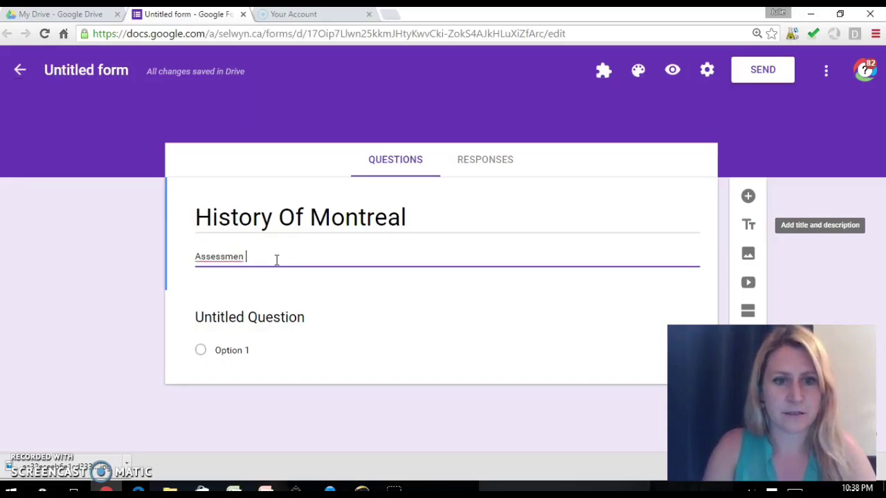
{"action": "type", "text": "t of "}
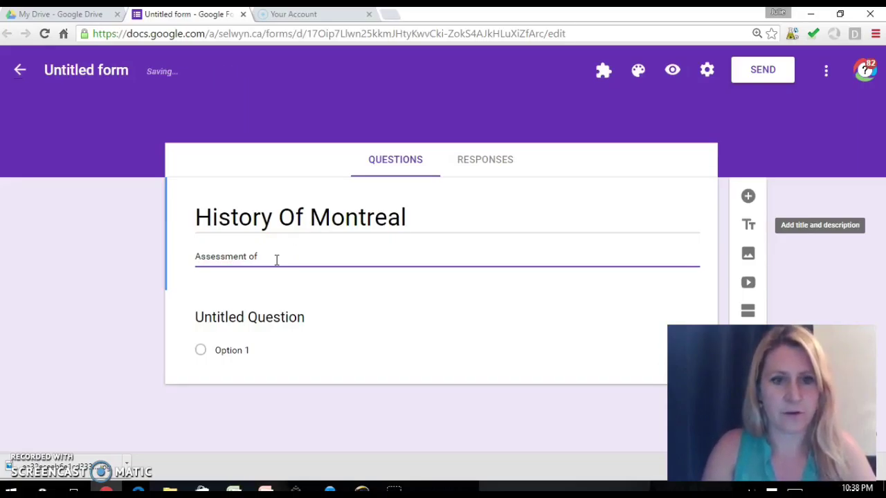
{"action": "type", "text": "Your Understa"}
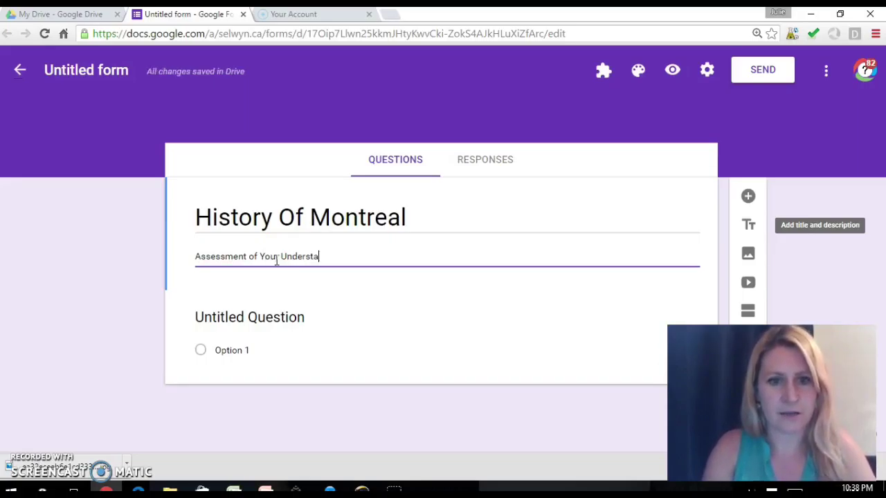
{"action": "type", "text": "nding from"}
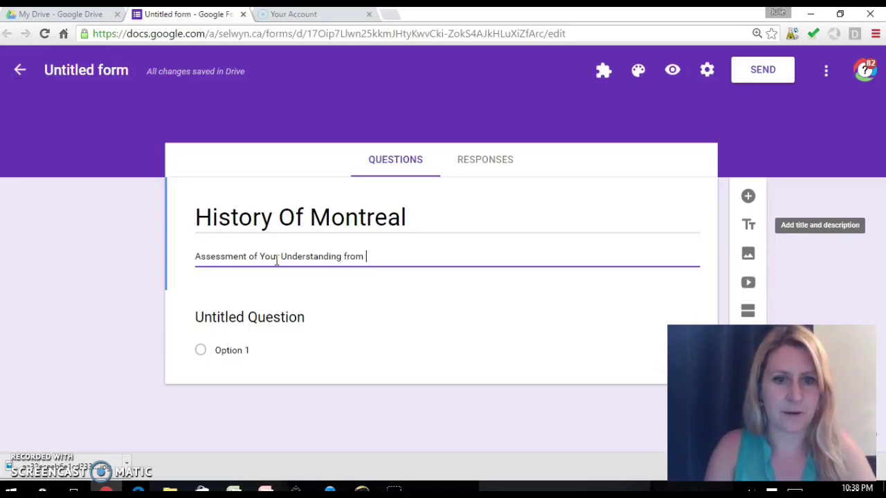
{"action": "left_click", "coordinate": [275, 261]}
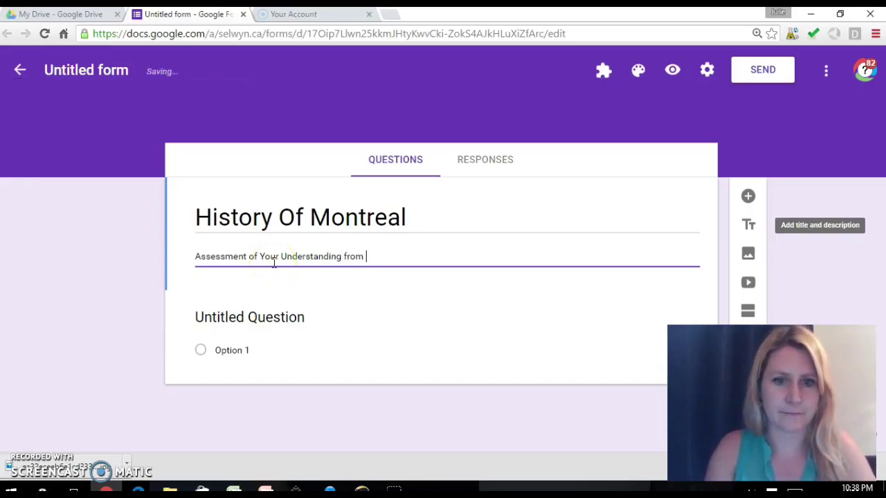
{"action": "type", "text": "Today's Cla"}
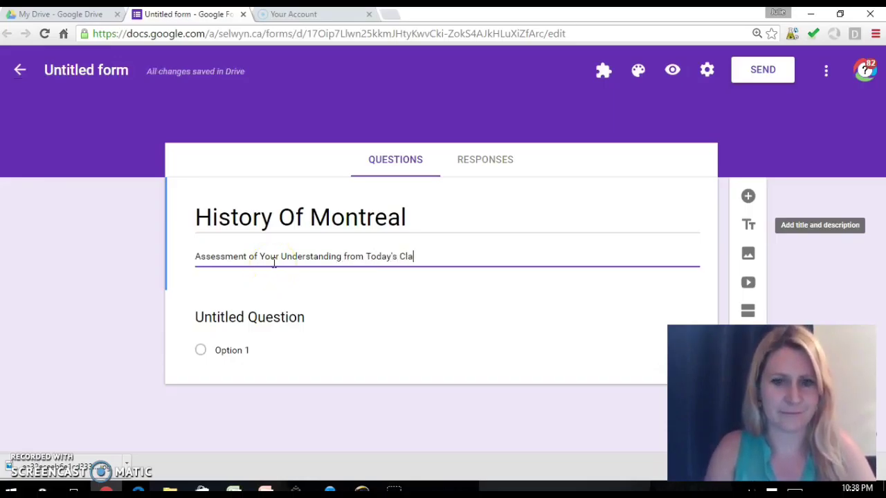
{"action": "type", "text": "ss"}
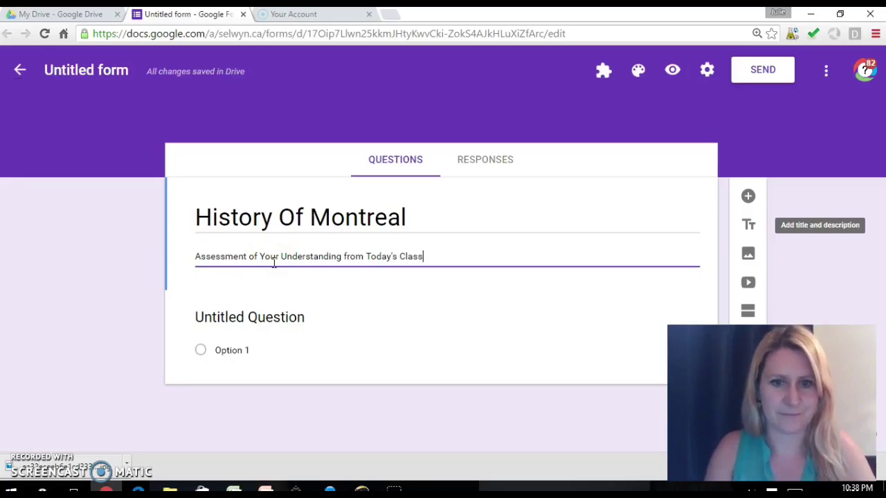
Review the available question types and set the first multiple-choice question's text to "What year was Montreal founded?".
{"action": "left_click", "coordinate": [244, 321]}
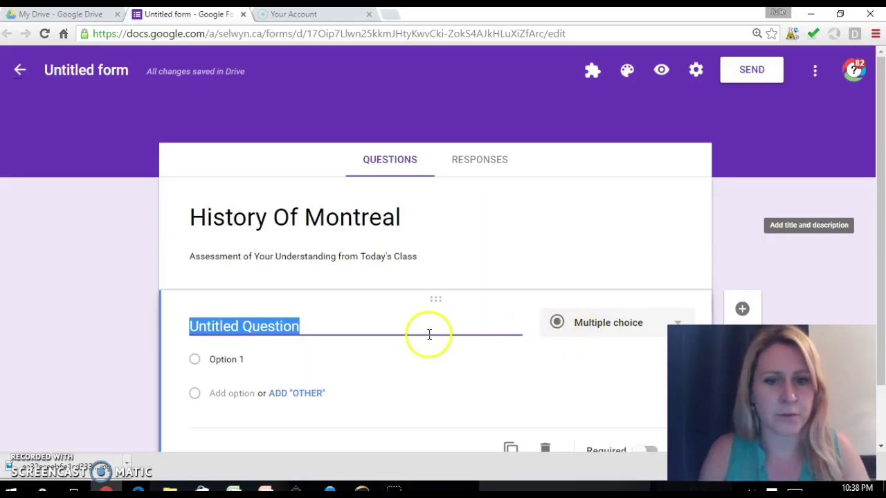
{"action": "left_click", "coordinate": [680, 323]}
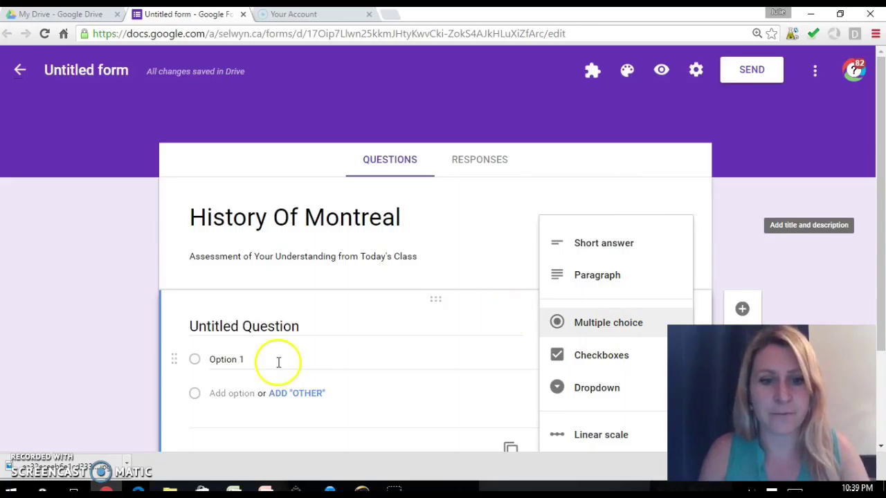
{"action": "left_click", "coordinate": [306, 328]}
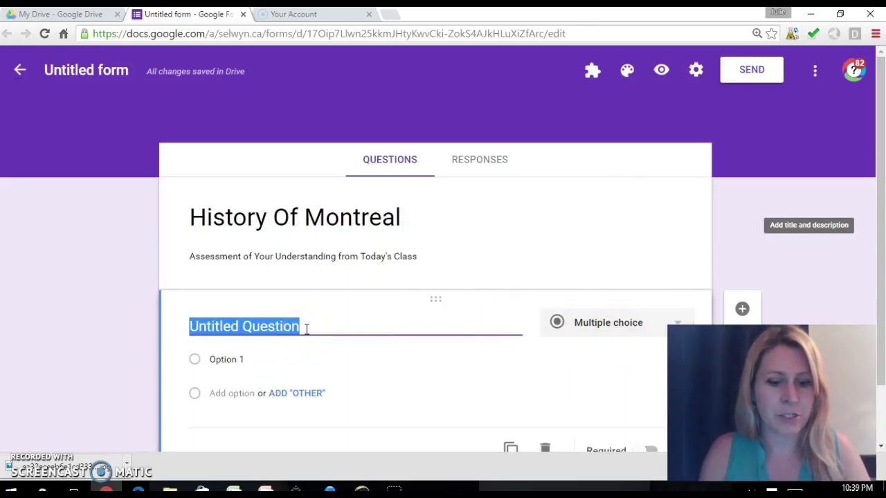
{"action": "type", "text": "What year"}
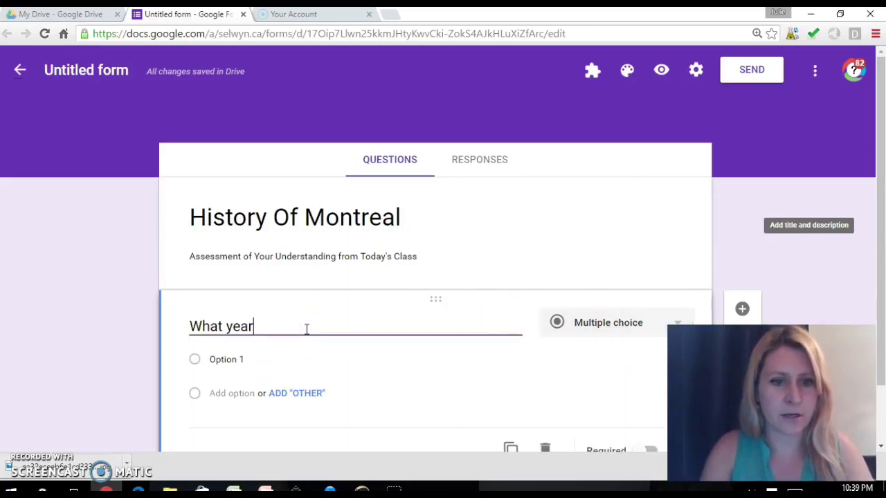
{"action": "type", "text": " was Mon"}
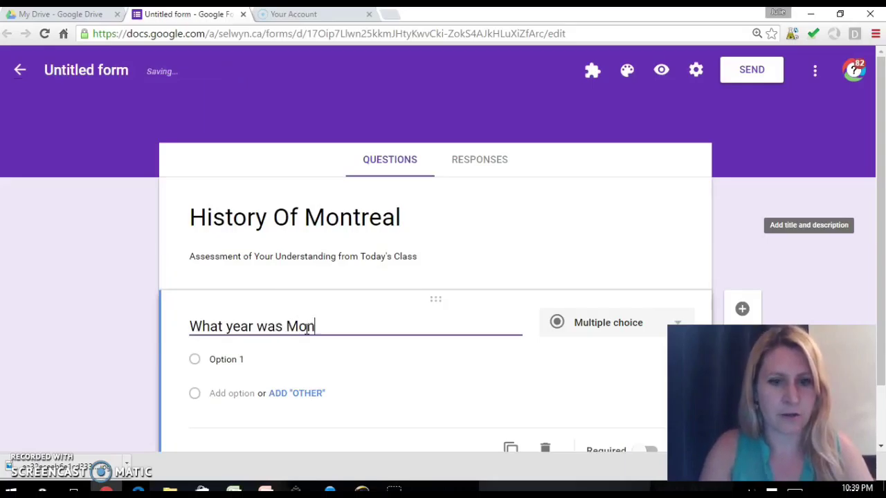
{"action": "type", "text": "treal founded?"}
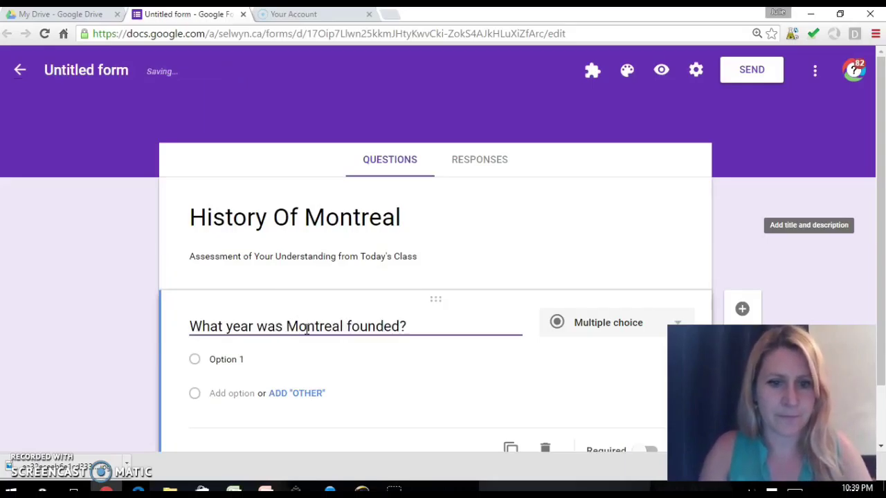
Enter 1967 and 1642 as the first two answer options of the Montreal founding question.
{"action": "left_click", "coordinate": [240, 359]}
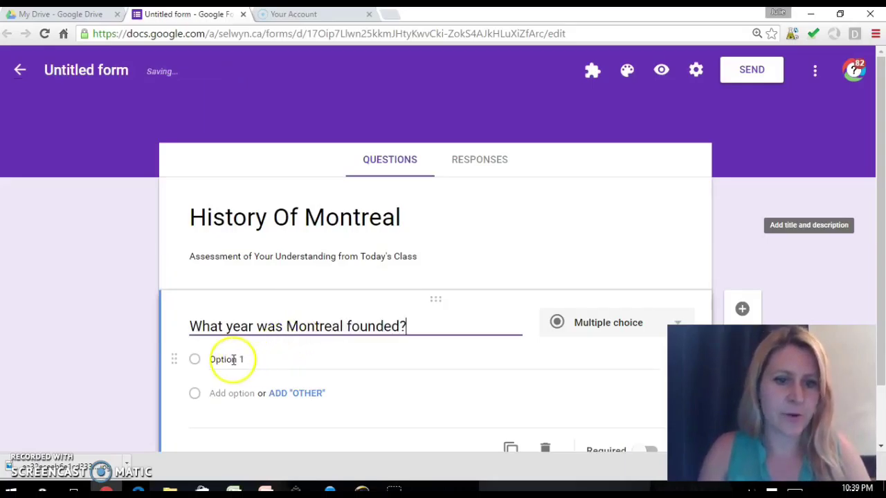
{"action": "left_click", "coordinate": [250, 359]}
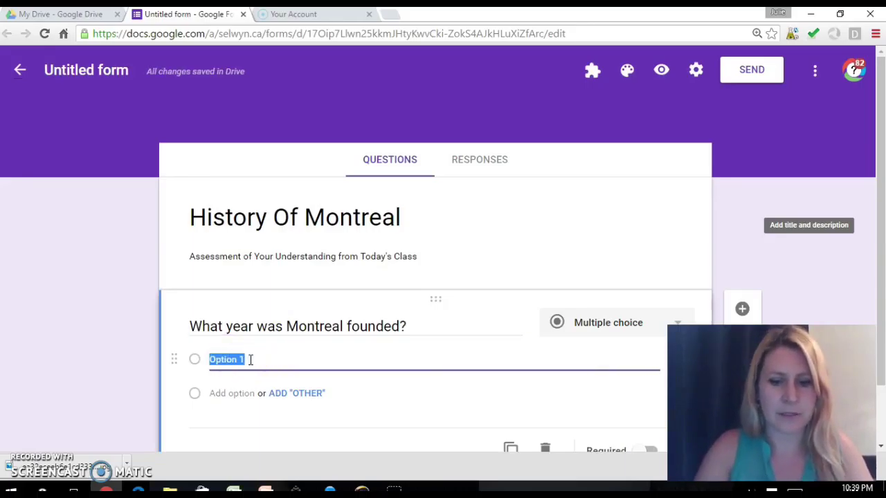
{"action": "type", "text": "1"}
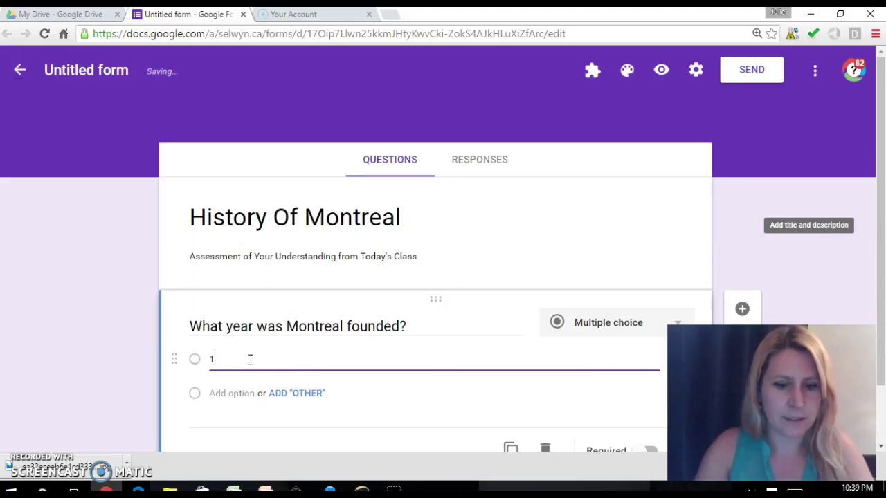
{"action": "type", "text": "9"}
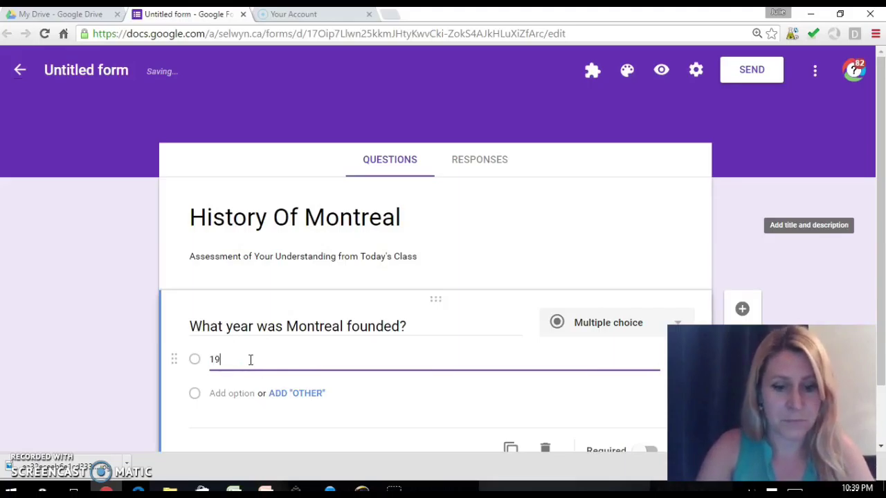
{"action": "type", "text": "67"}
{"action": "left_click", "coordinate": [232, 396]}
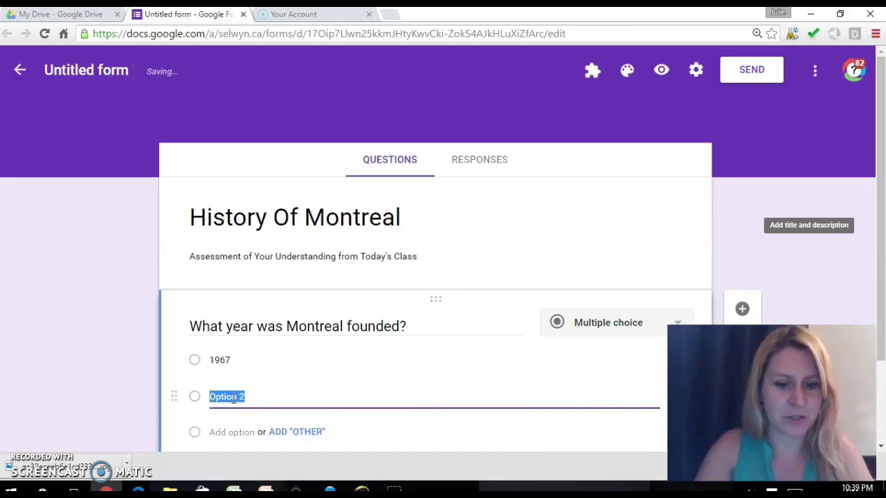
{"action": "type", "text": "1642"}
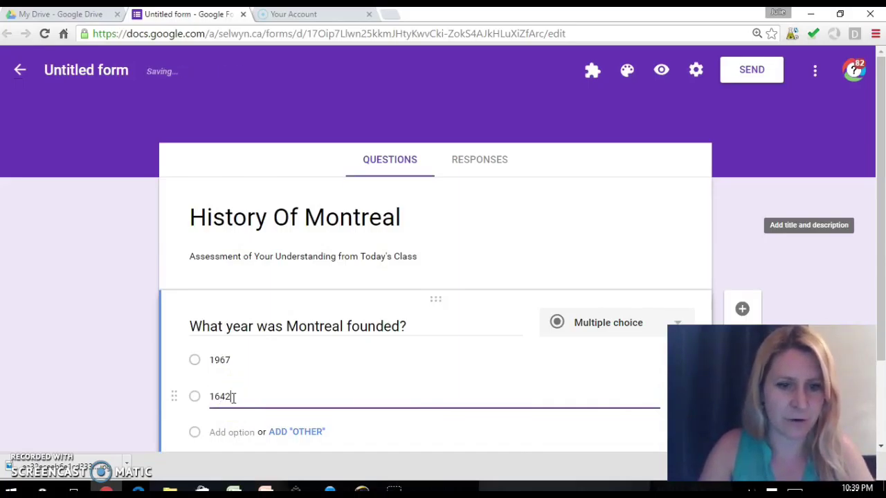
Add a third and a fourth answer option, 1492 and 1867, to the Montreal founding question.
{"action": "left_click", "coordinate": [230, 432]}
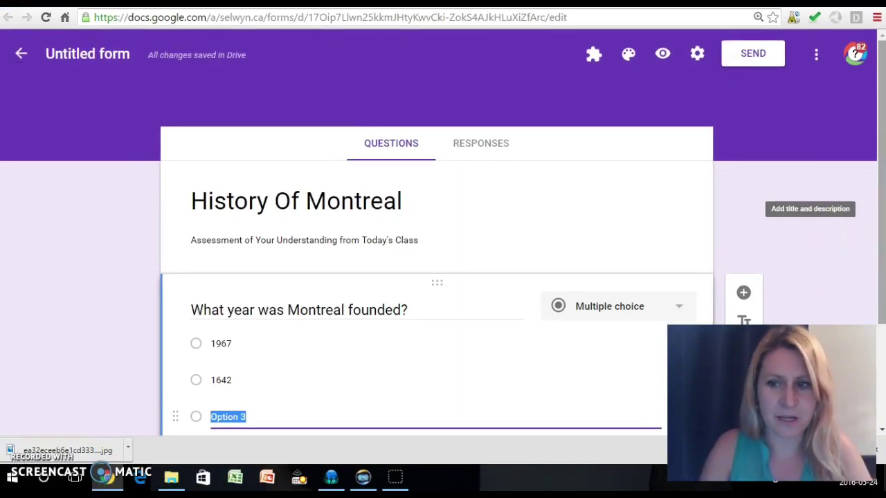
{"action": "left_click", "coordinate": [103, 339]}
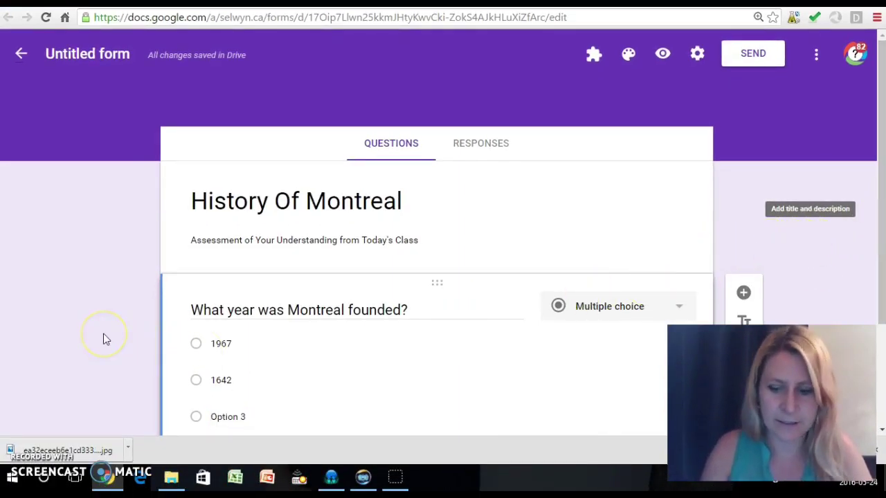
{"action": "scroll", "coordinate": [103, 333], "scroll_direction": "down", "scroll_amount": 2}
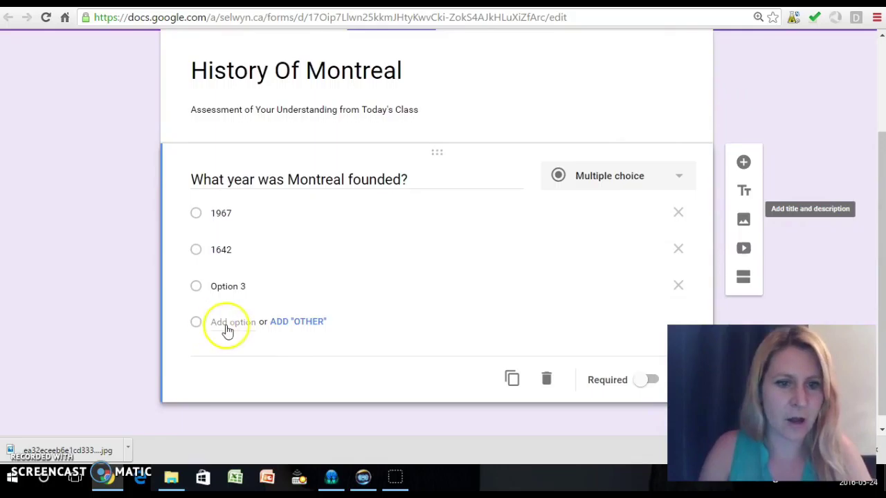
{"action": "left_click", "coordinate": [233, 286]}
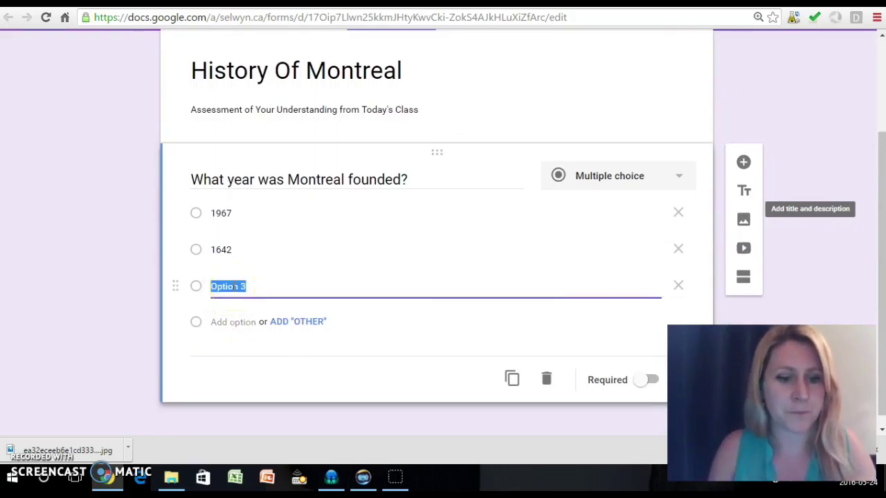
{"action": "type", "text": "14"}
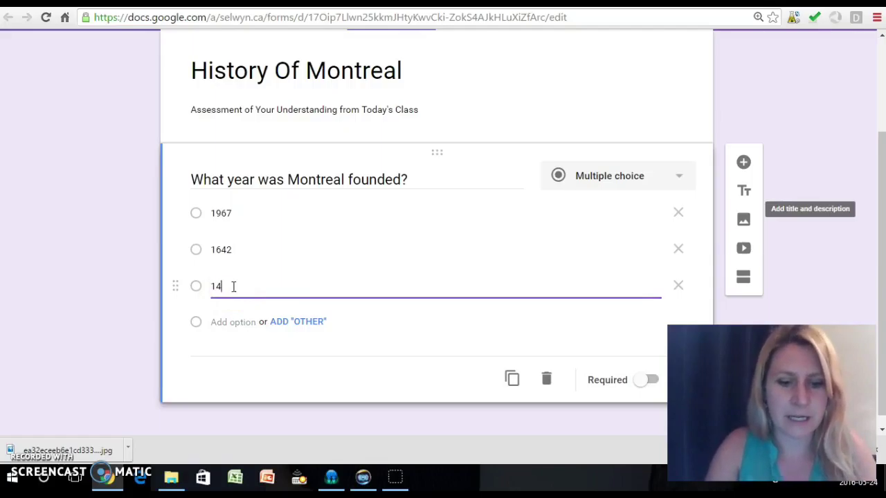
{"action": "type", "text": "92"}
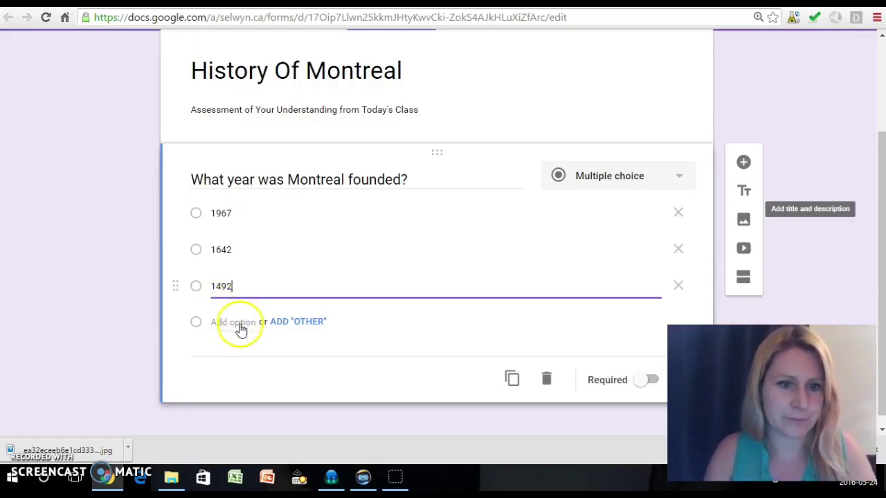
{"action": "left_click", "coordinate": [240, 330]}
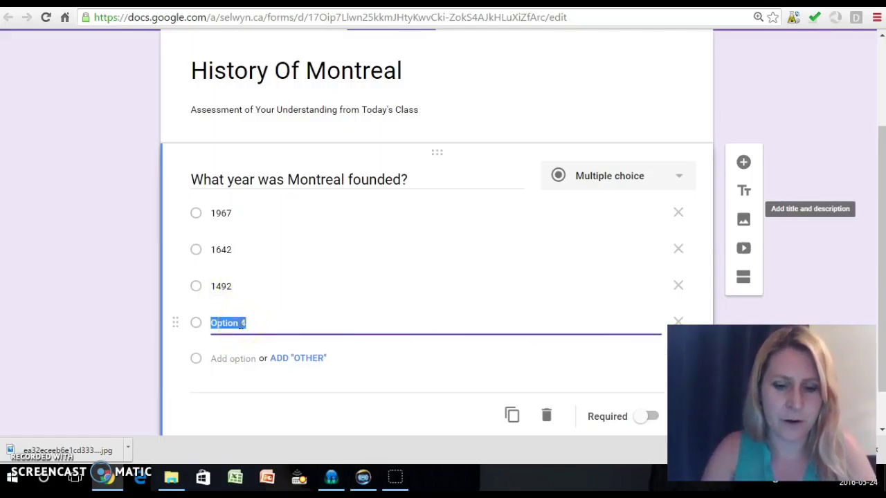
{"action": "type", "text": "1867"}
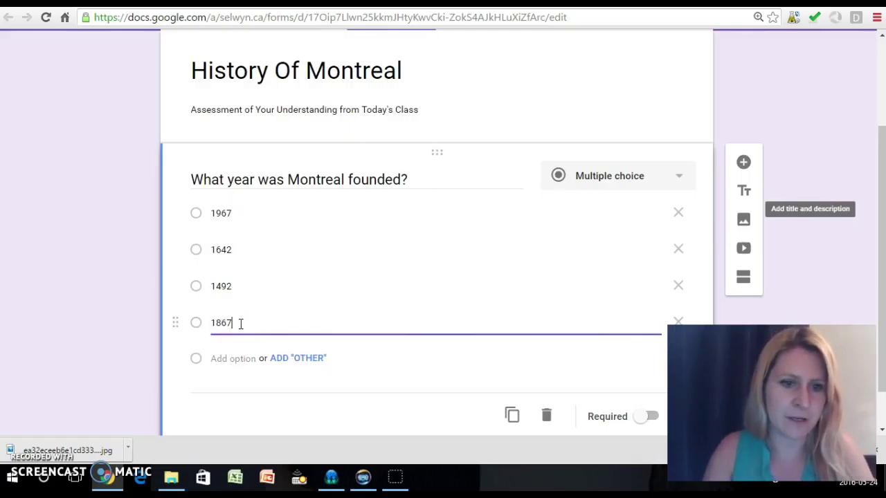
Add "None of the above" as the fifth answer option of the Montreal founding question.
{"action": "left_click", "coordinate": [238, 357]}
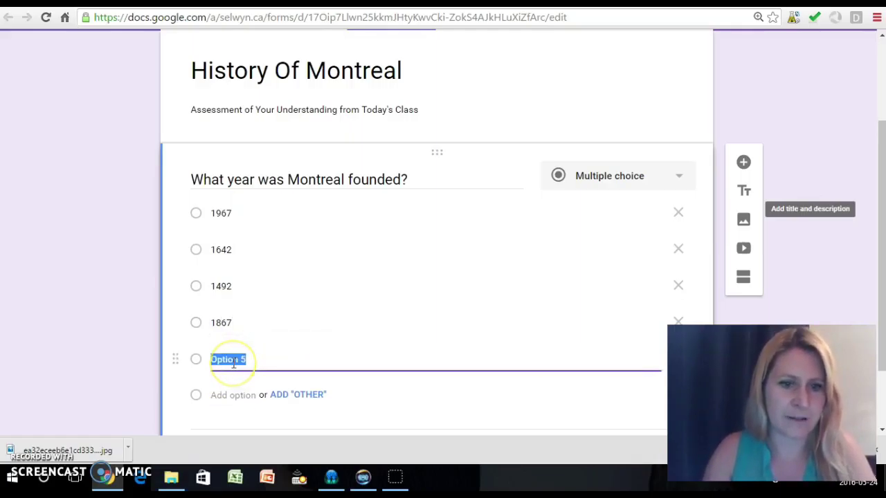
{"action": "type", "text": "None"}
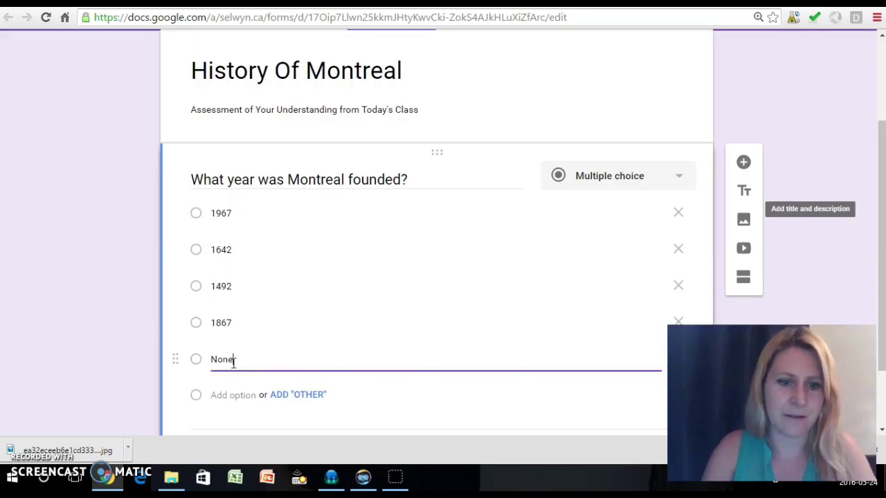
{"action": "type", "text": " of the a"}
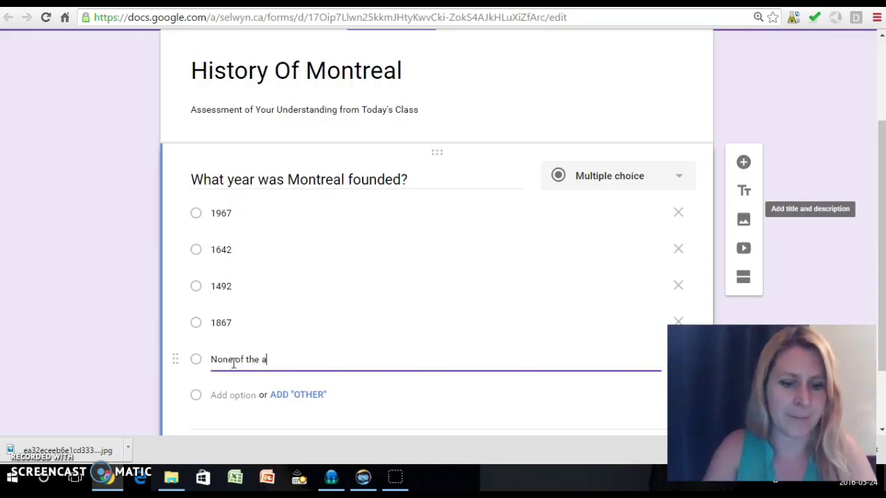
{"action": "type", "text": "bove"}
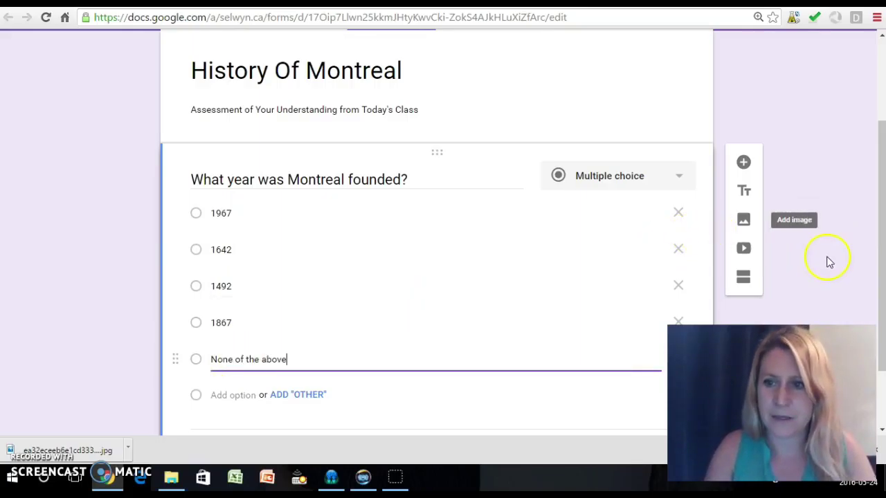
Make the Montreal founding question required and turn on shuffling of its option order.
{"action": "scroll", "coordinate": [878, 270], "scroll_direction": "down", "scroll_amount": 3}
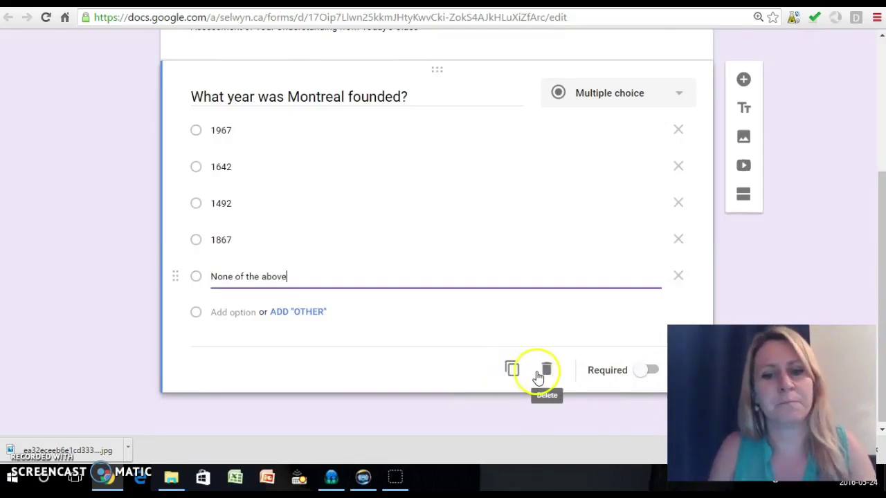
{"action": "left_click", "coordinate": [639, 377]}
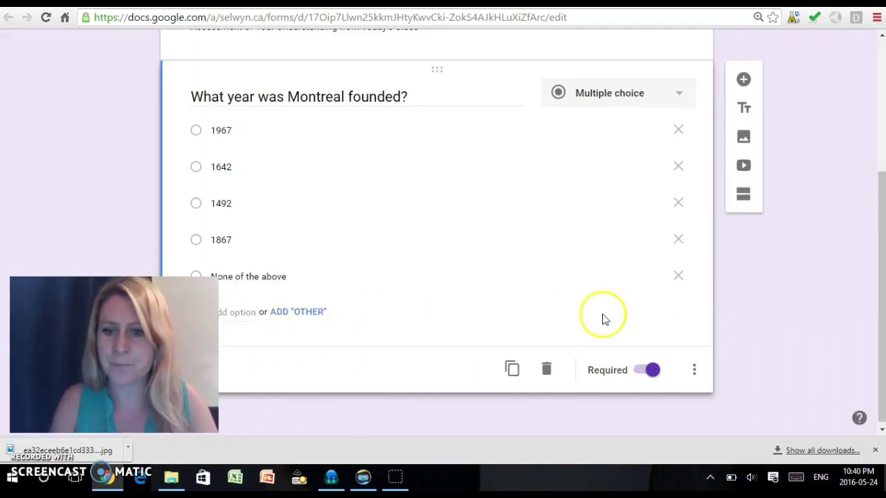
{"action": "left_click", "coordinate": [694, 371]}
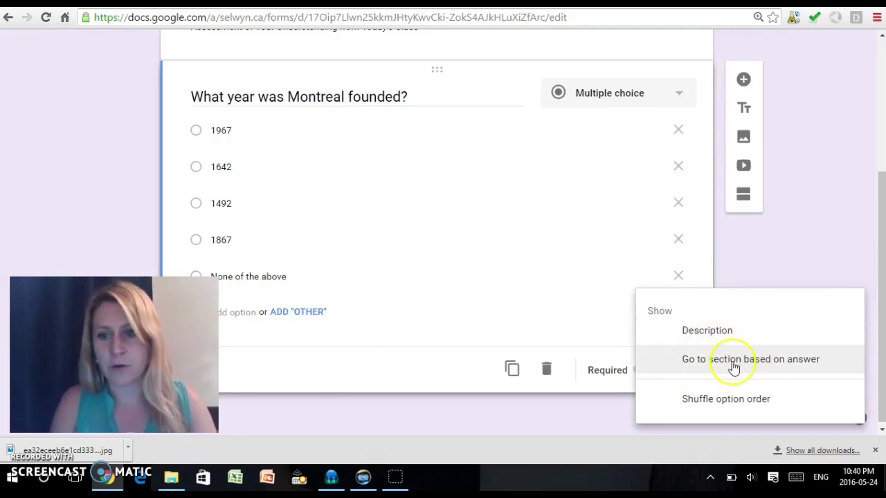
{"action": "left_click", "coordinate": [725, 400]}
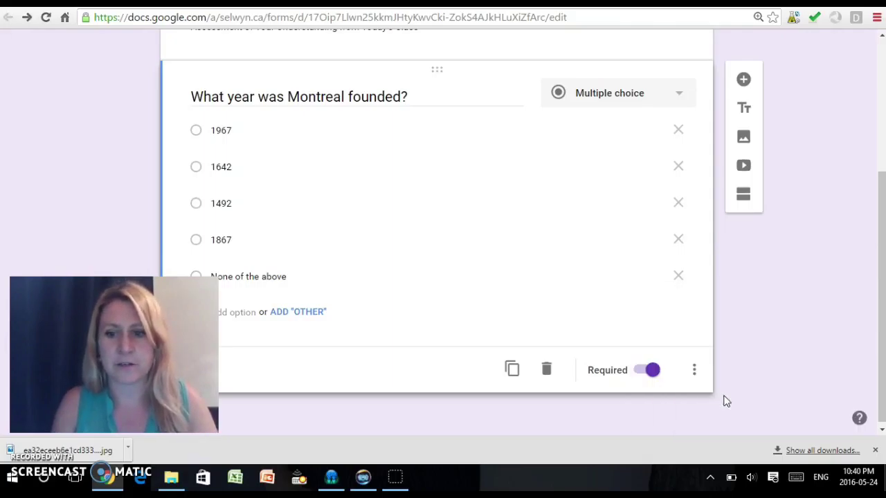
Reword the fifth answer option of the Montreal founding question to "None of the options given.".
{"action": "triple_click", "coordinate": [289, 277]}
{"action": "left_click", "coordinate": [289, 277]}
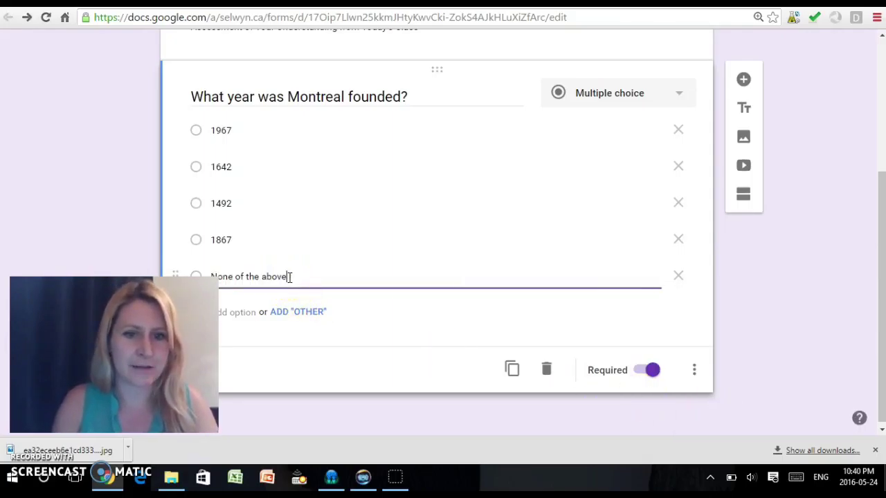
{"action": "left_click_drag", "start_coordinate": [290, 277], "coordinate": [247, 271]}
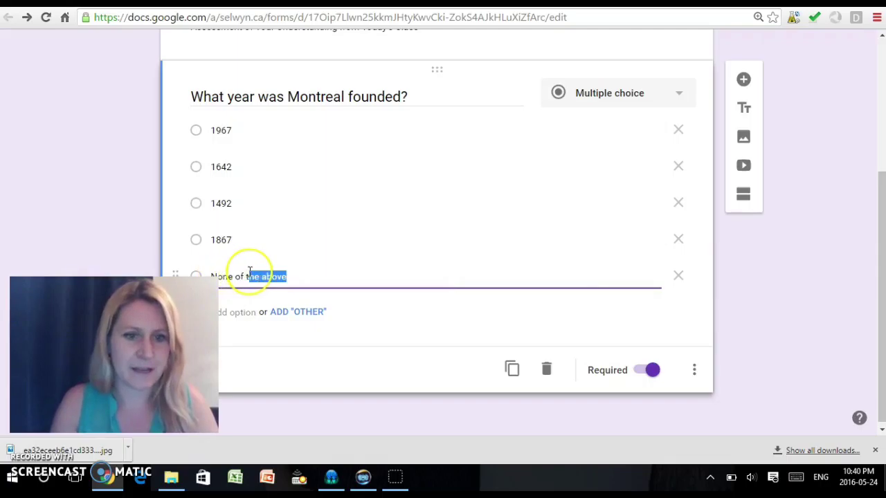
{"action": "key", "text": "BackSpace"}
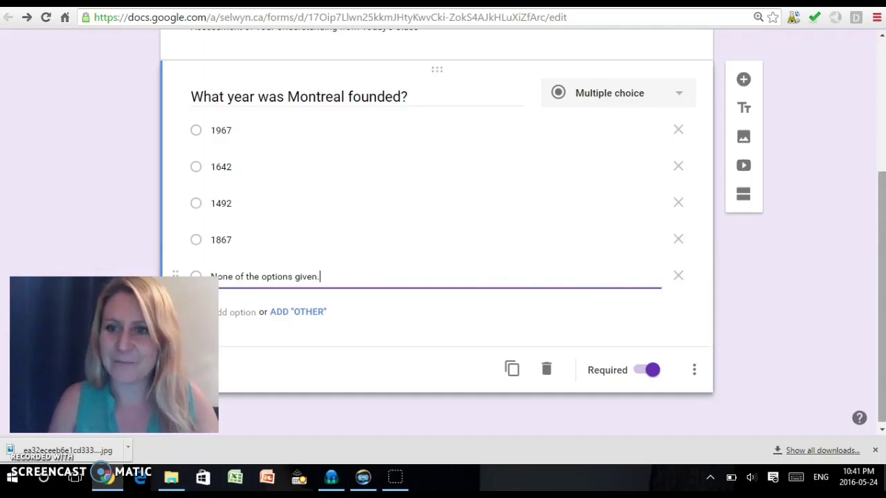
Preview the form as respondents see it, and return to the form editor.
{"action": "left_click_drag", "start_coordinate": [880, 256], "coordinate": [873, 107]}
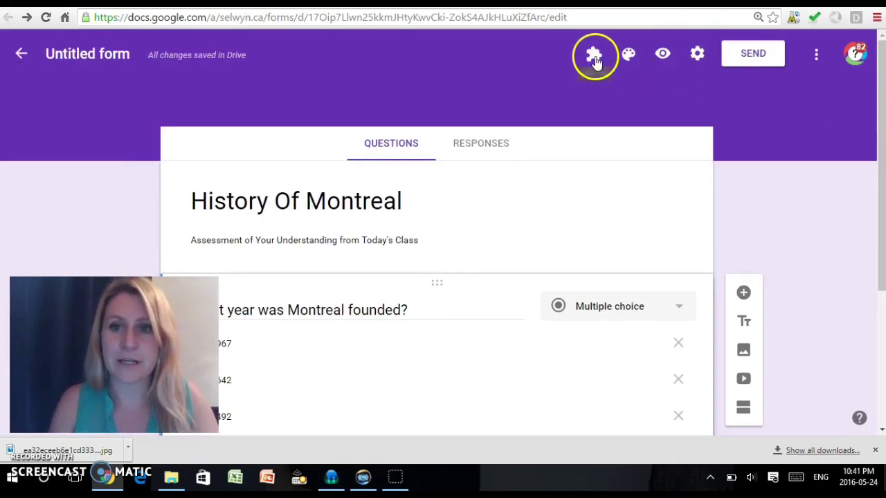
{"action": "left_click", "coordinate": [593, 61]}
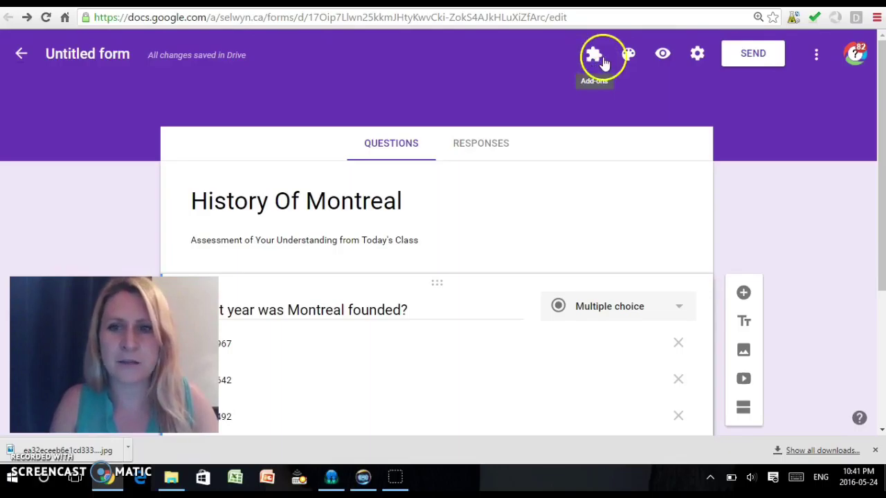
{"action": "left_click", "coordinate": [661, 61]}
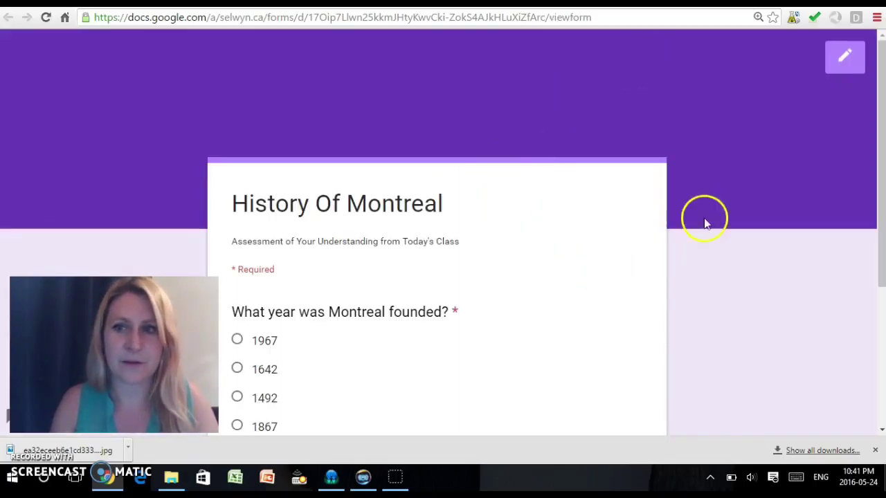
{"action": "mouse_move", "coordinate": [879, 139]}
{"action": "left_mouse_down"}
{"action": "mouse_move", "coordinate": [877, 238]}
{"action": "mouse_move", "coordinate": [869, 134]}
{"action": "left_mouse_up"}
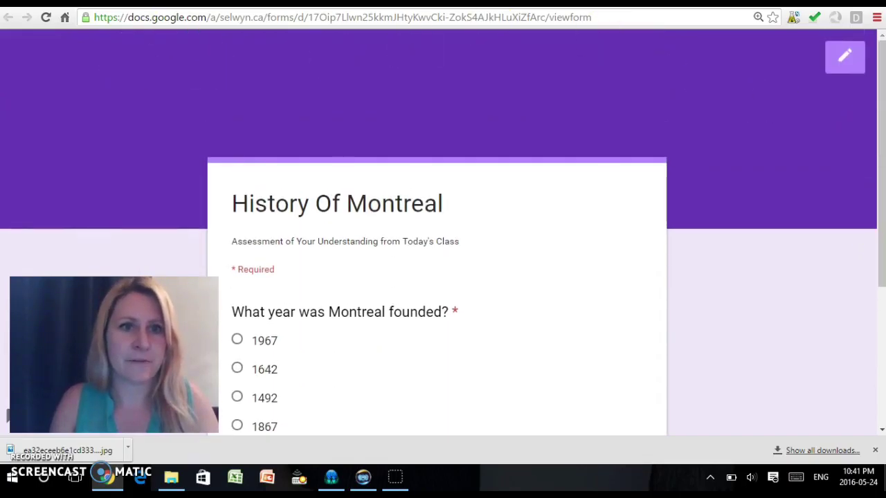
{"action": "key", "text": "ctrl+shift+Tab"}
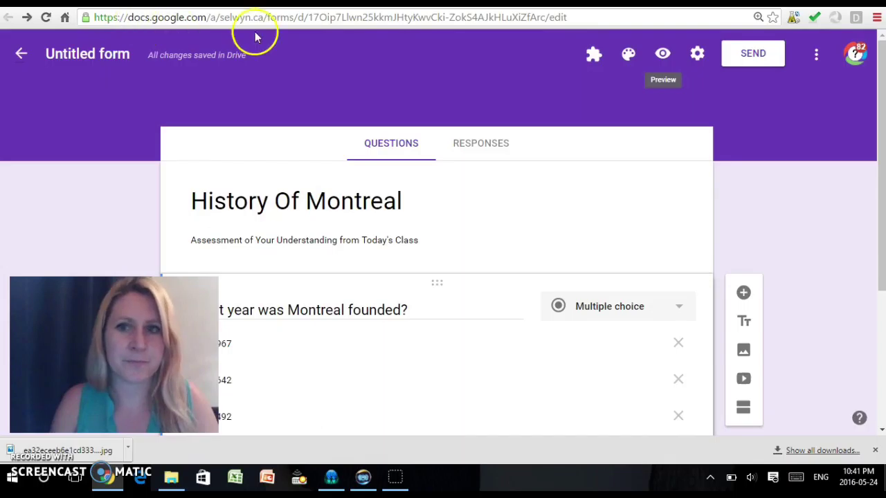
Set the form to automatically collect respondents' Selwyn House School usernames and allow only 1 response each, and save the settings.
{"action": "left_click", "coordinate": [696, 55]}
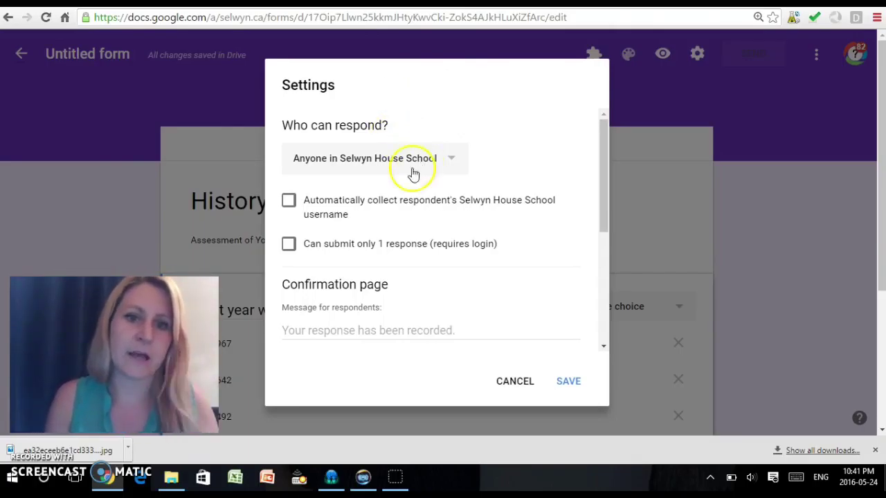
{"action": "left_click", "coordinate": [290, 205]}
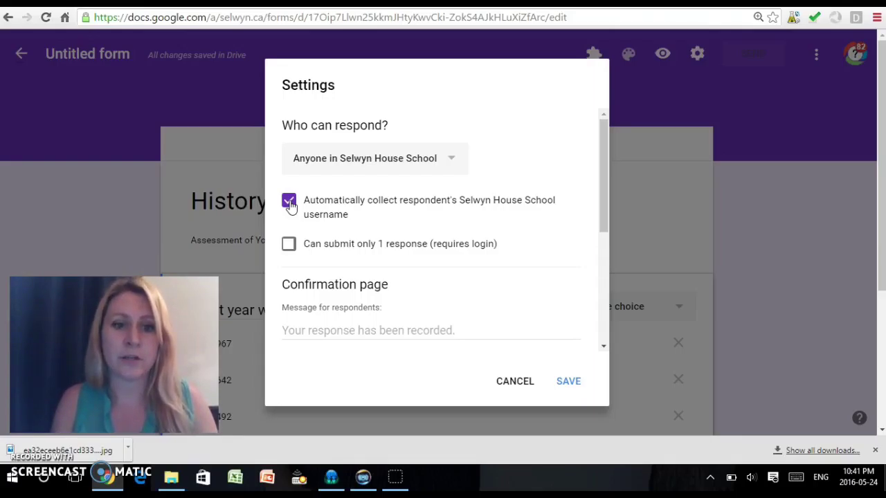
{"action": "left_click", "coordinate": [291, 246]}
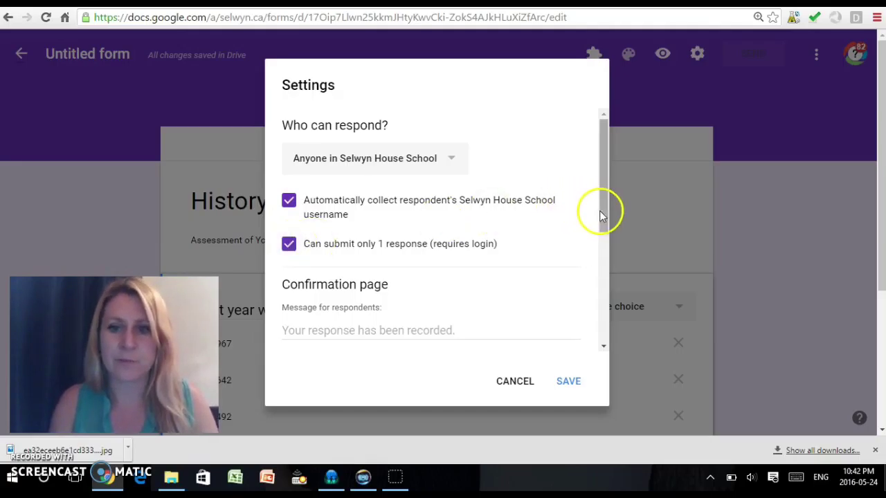
{"action": "left_click_drag", "start_coordinate": [602, 219], "coordinate": [599, 287]}
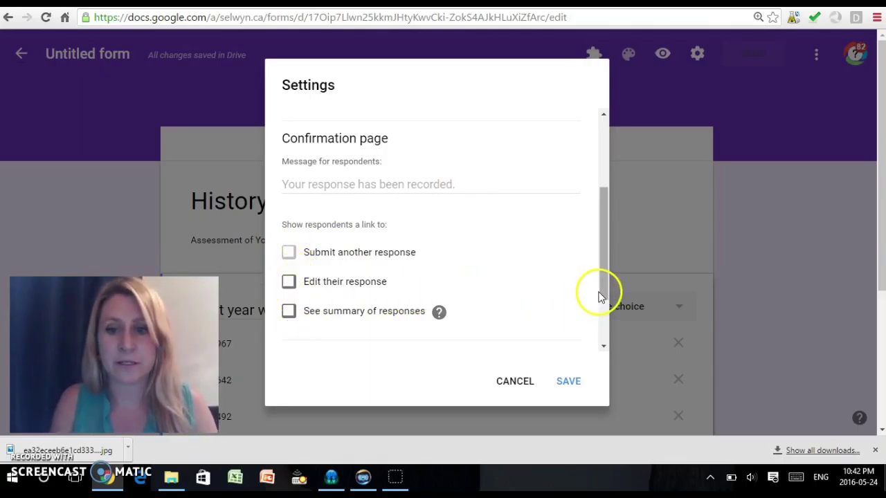
{"action": "left_click_drag", "start_coordinate": [605, 297], "coordinate": [607, 338]}
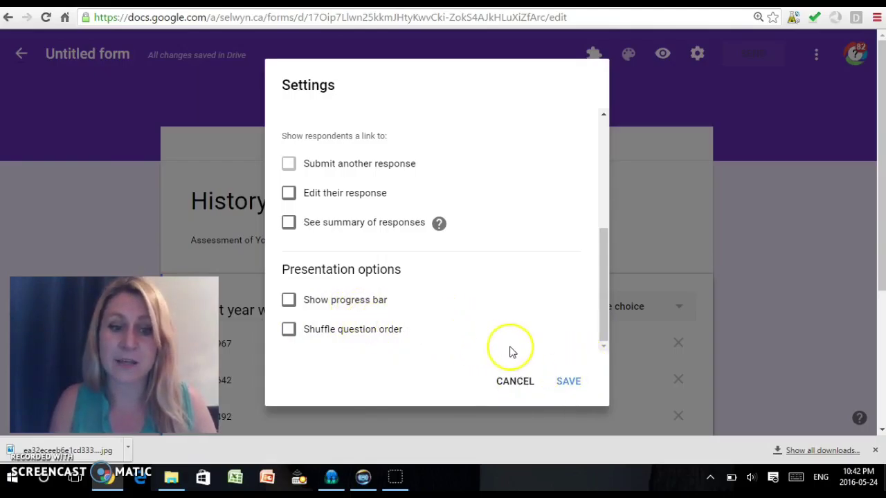
{"action": "left_click", "coordinate": [568, 383]}
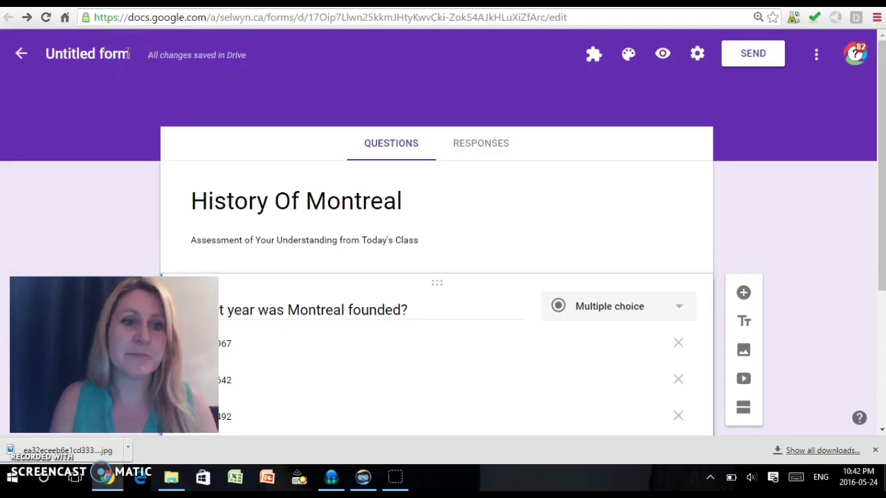
Rename the untitled form file as "History Of Montreal".
{"action": "left_click", "coordinate": [128, 55]}
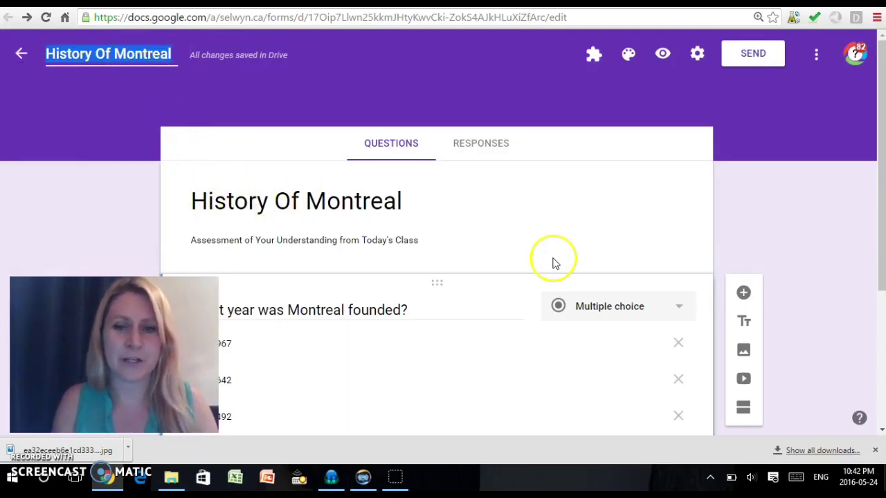
{"action": "left_click", "coordinate": [793, 179]}
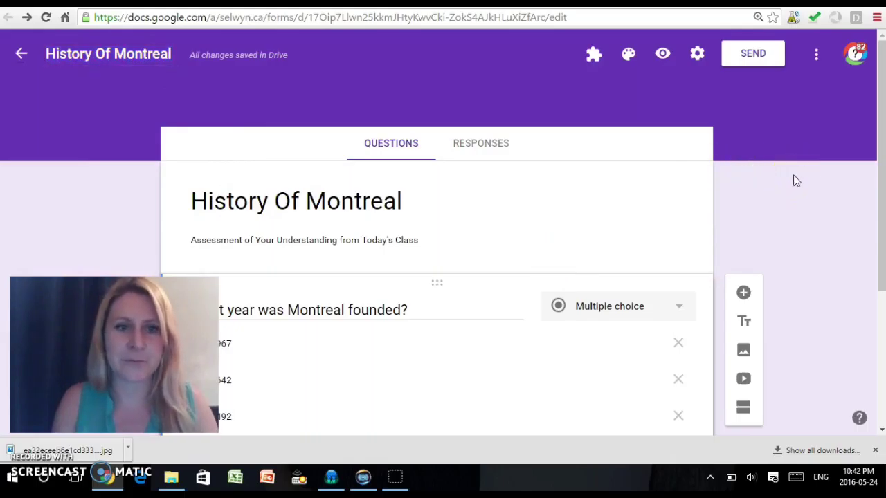